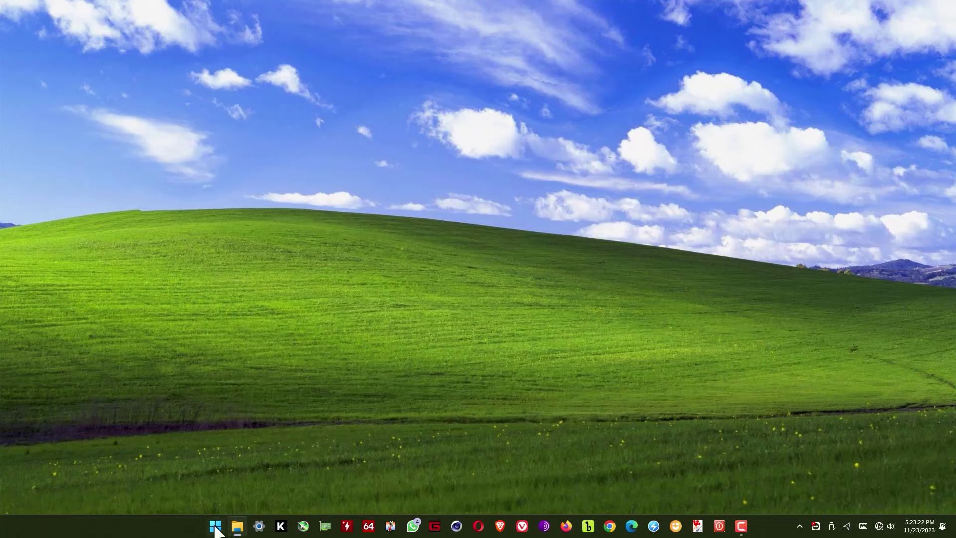
Search the Start menu for 'adobe illustrator 2024' and launch the best match.
click(215, 526)
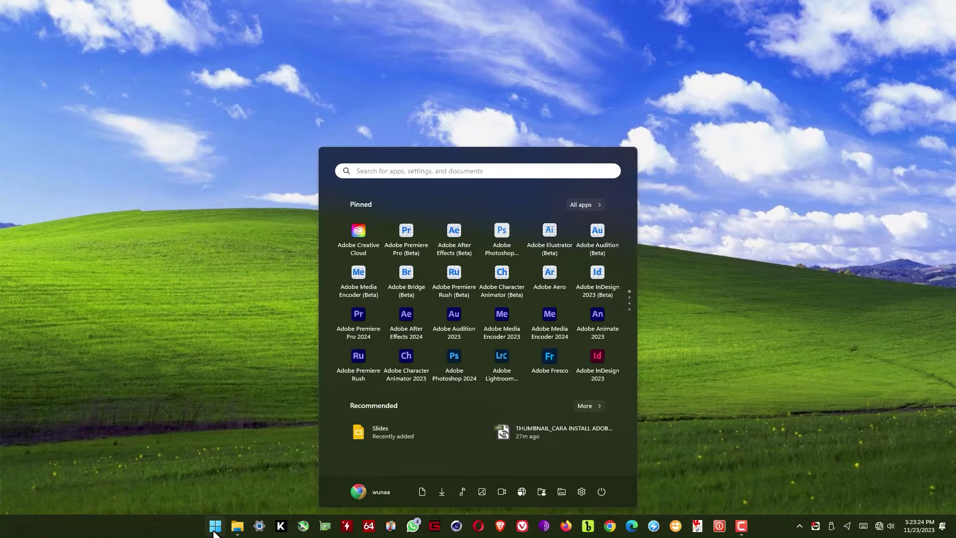
text(adobe )
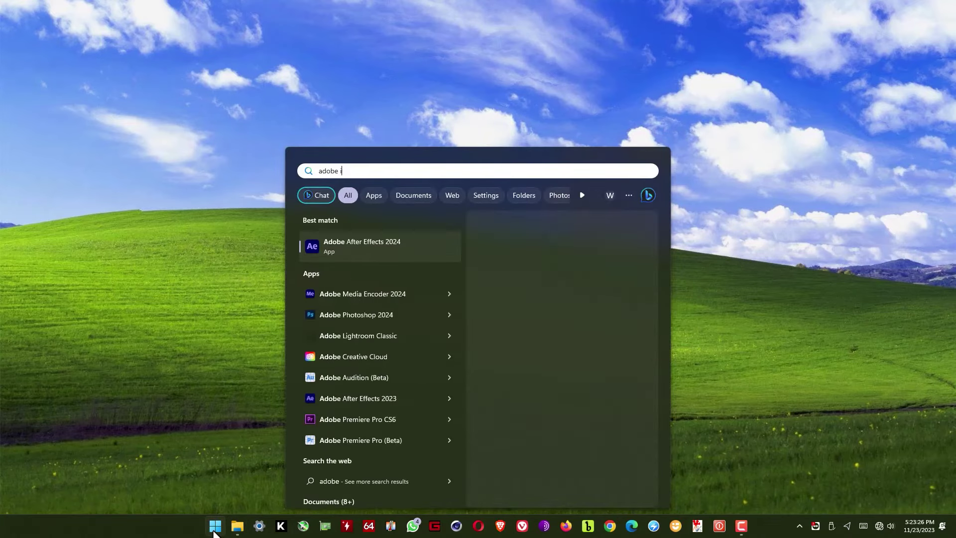
text(illustra)
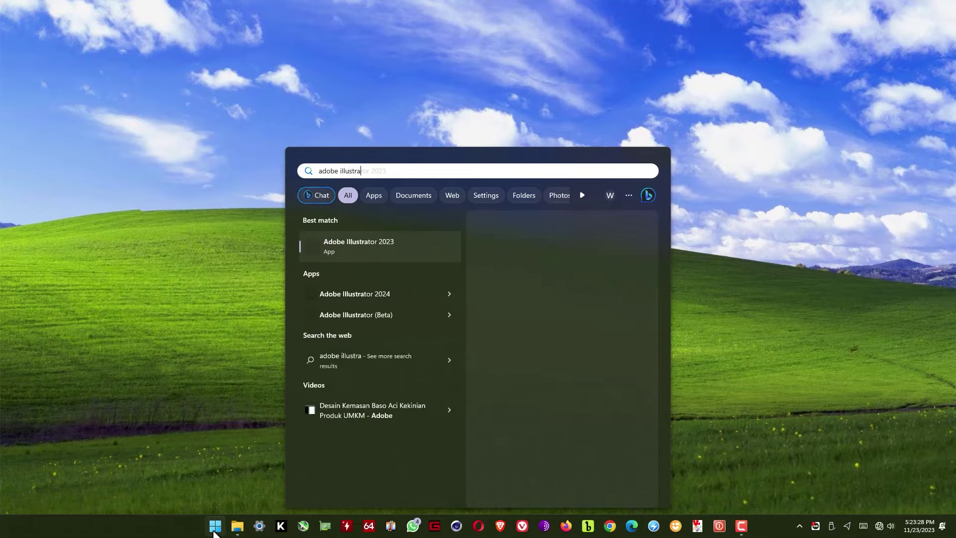
text(tor)
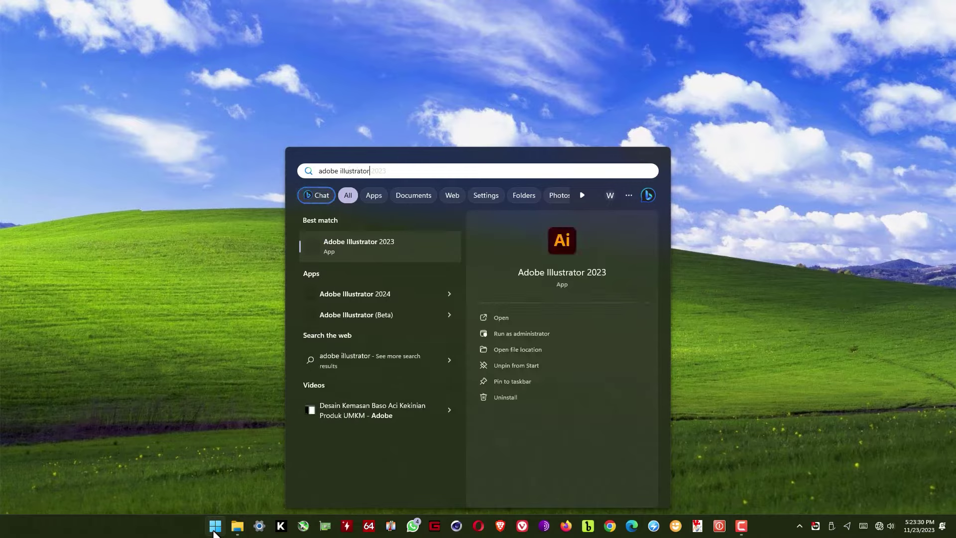
text( 2024)
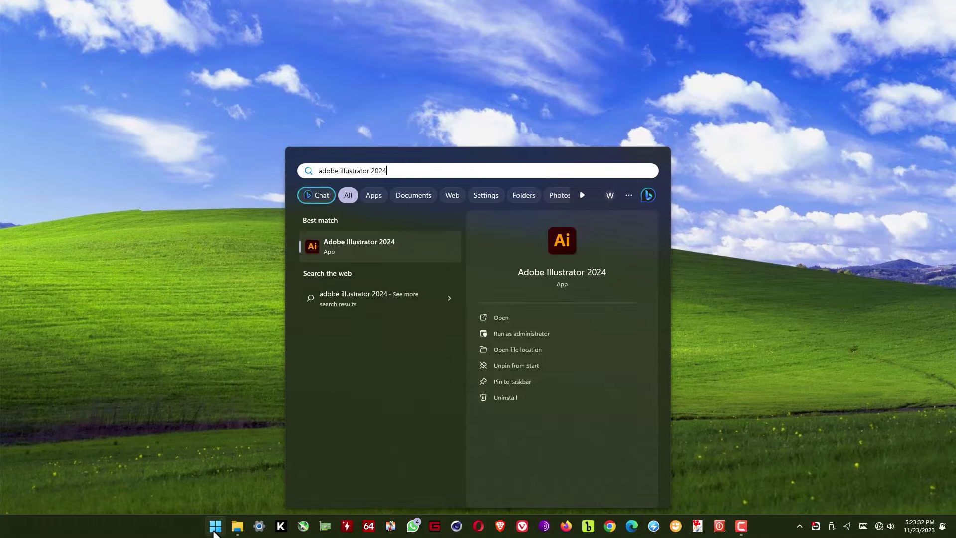
click(562, 246)
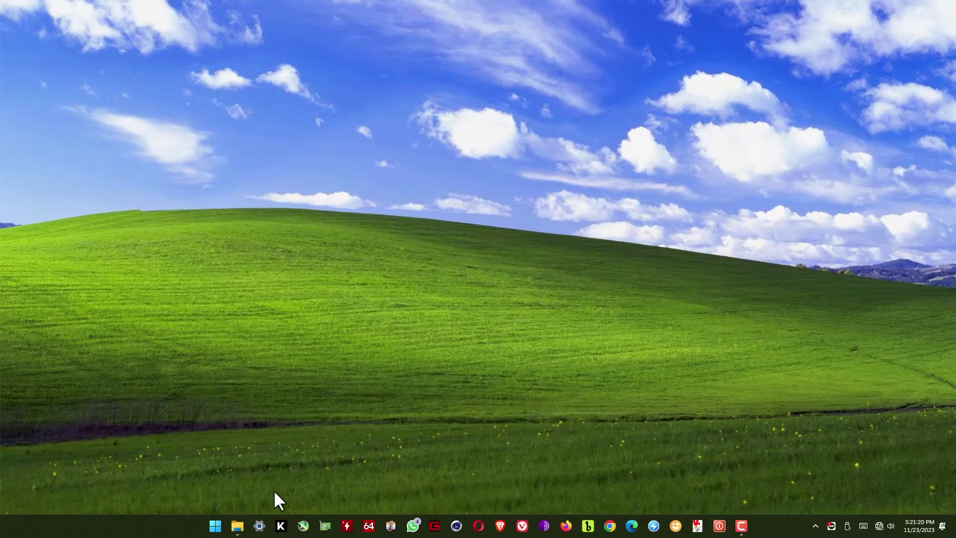
Turn off Real-time protection in Windows Security via Settings, then close Windows Security and Settings.
key(super+i)
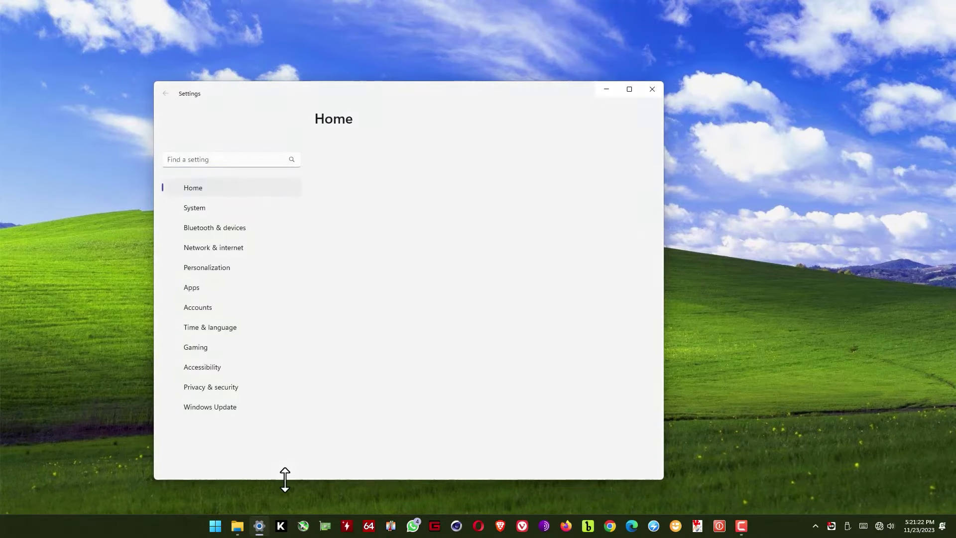
click(214, 386)
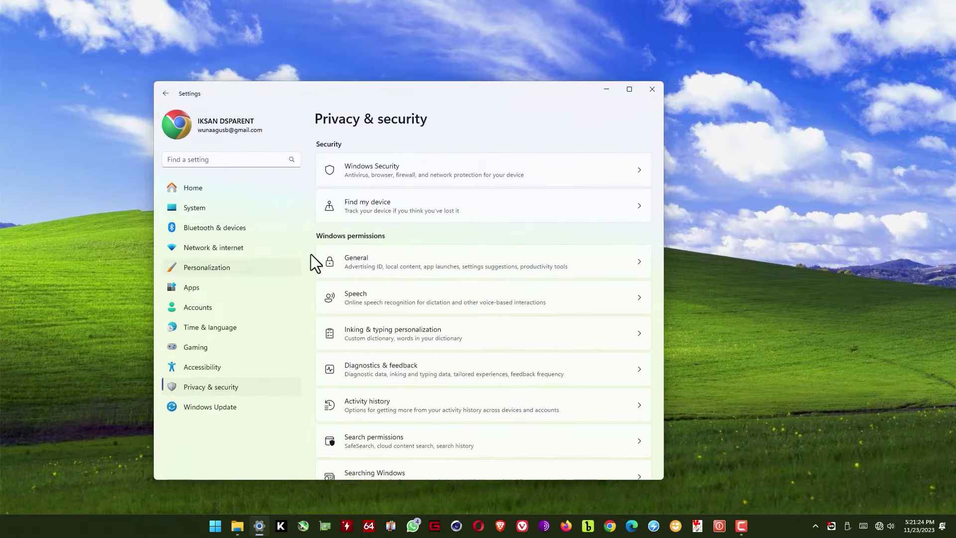
click(370, 170)
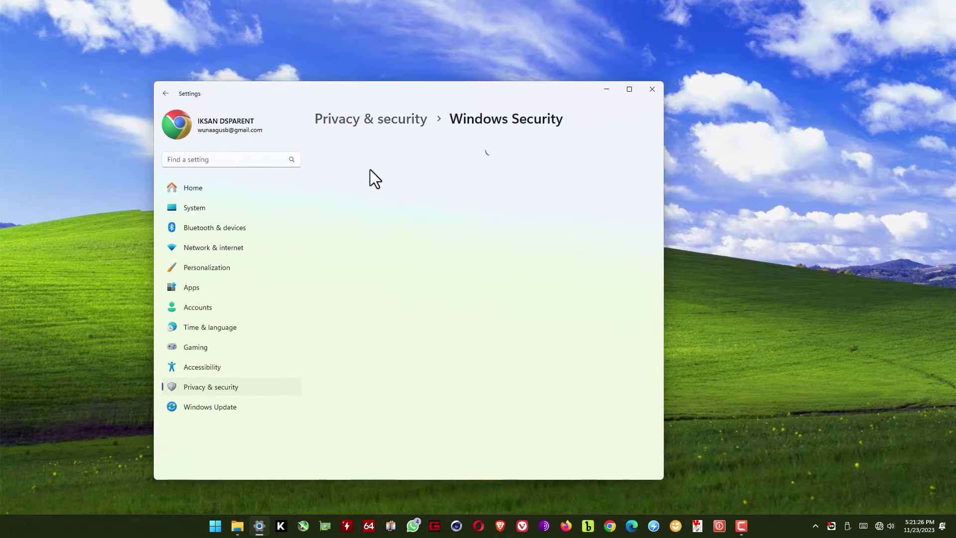
click(354, 225)
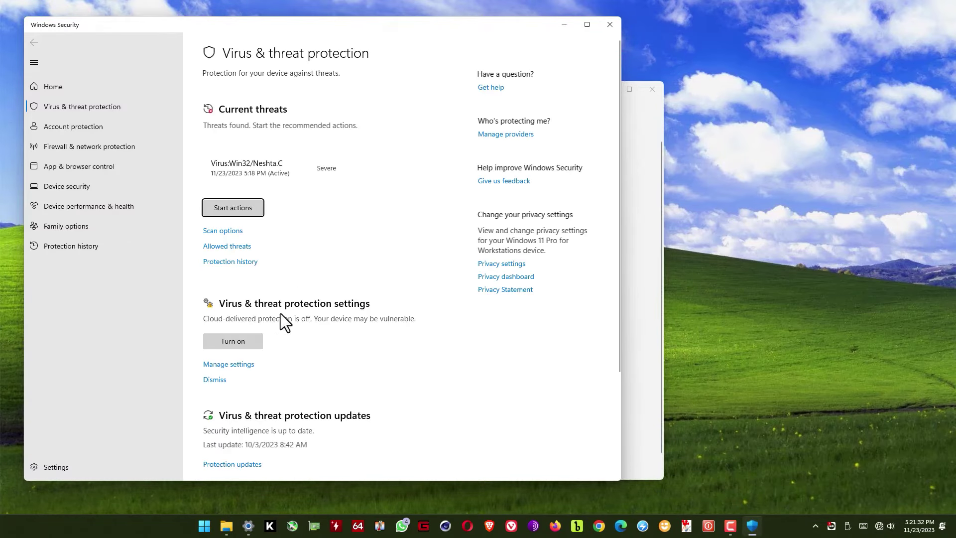
click(243, 365)
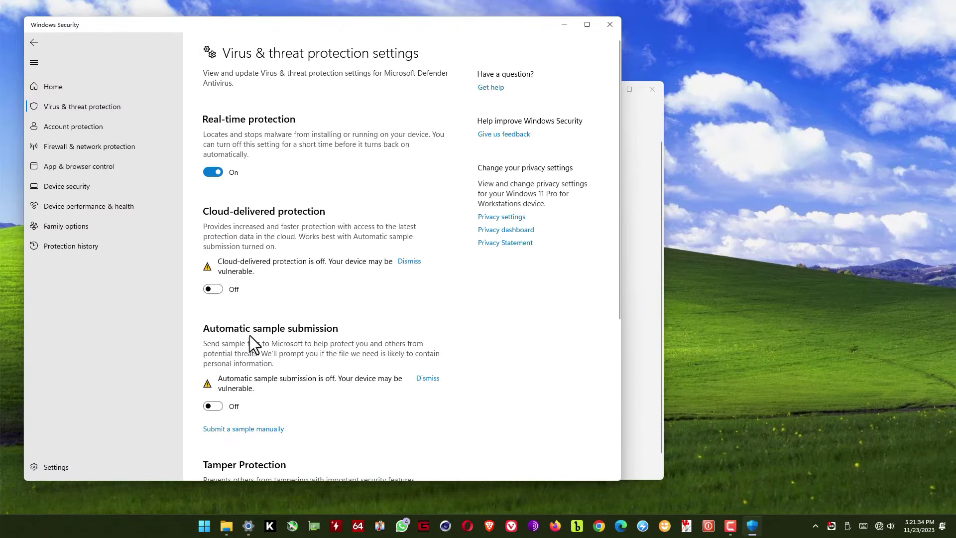
click(209, 172)
click(609, 26)
click(650, 90)
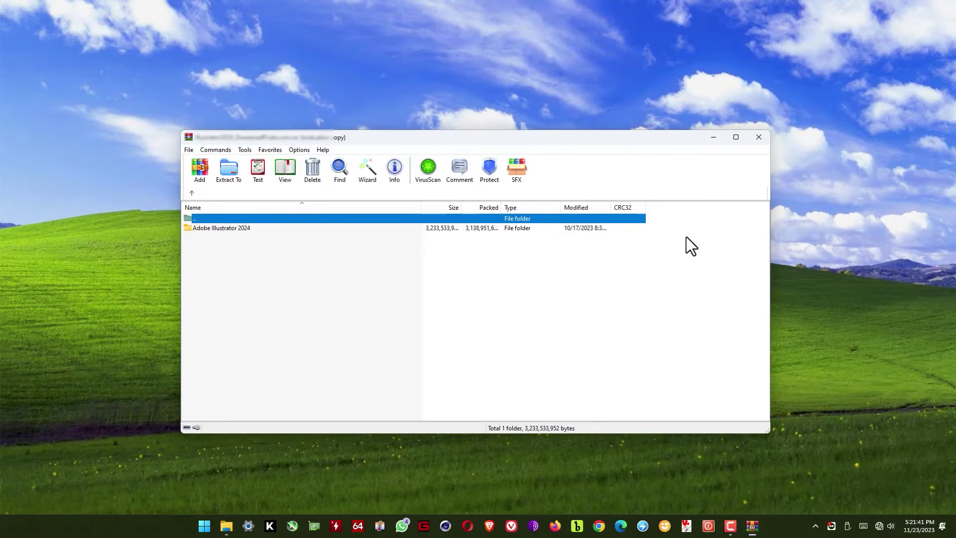
Open Adobe Illustrator 2024.iso in WinRAR, dismissing license reminders, and run its autoplay.exe.
click(531, 292)
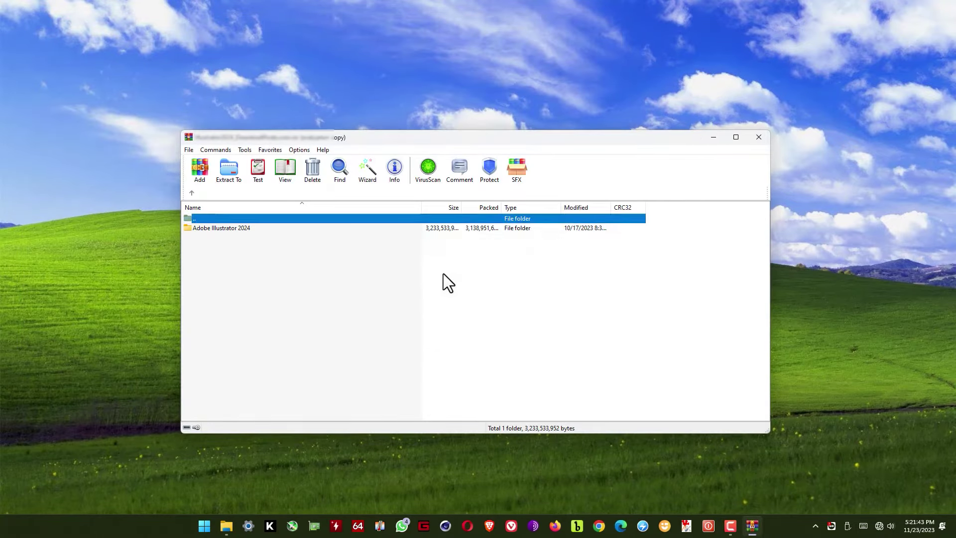
double_click(222, 228)
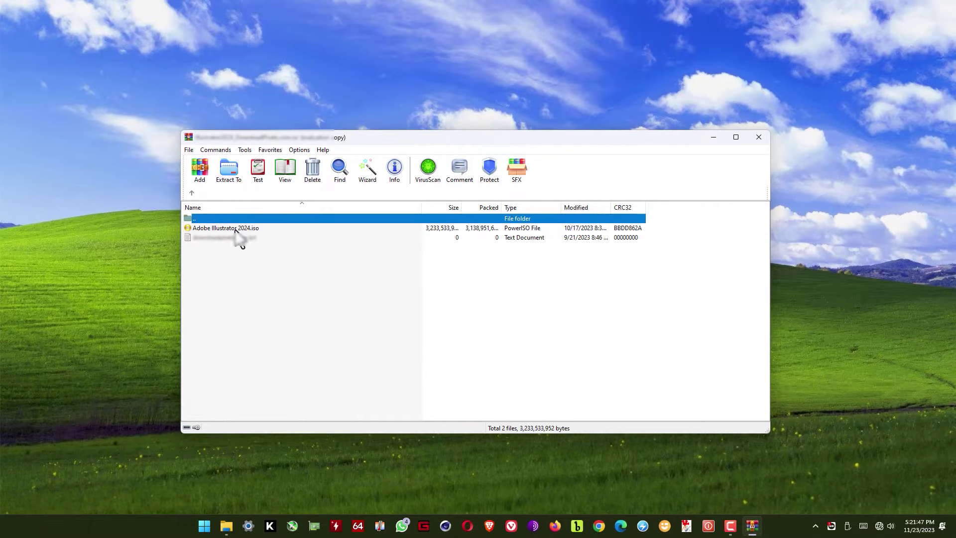
double_click(236, 229)
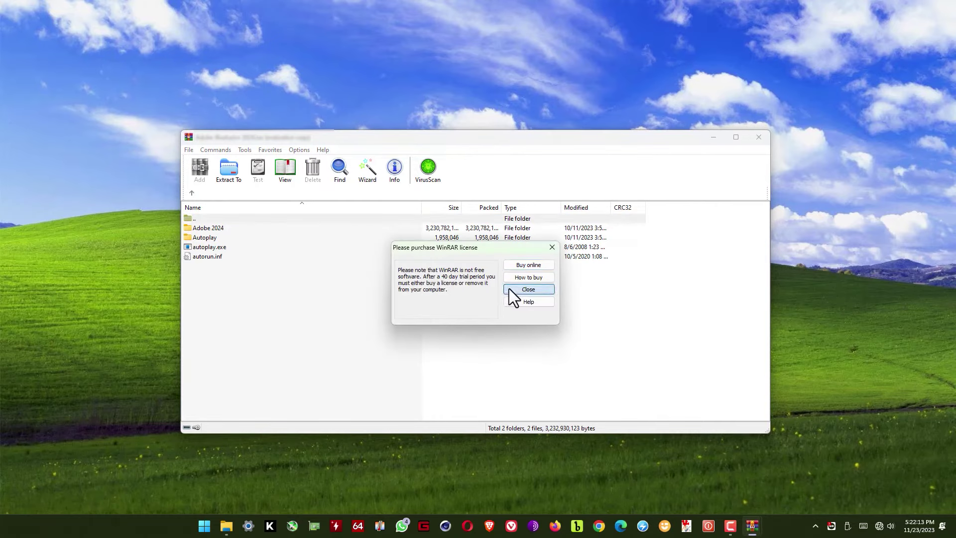
click(508, 288)
click(207, 247)
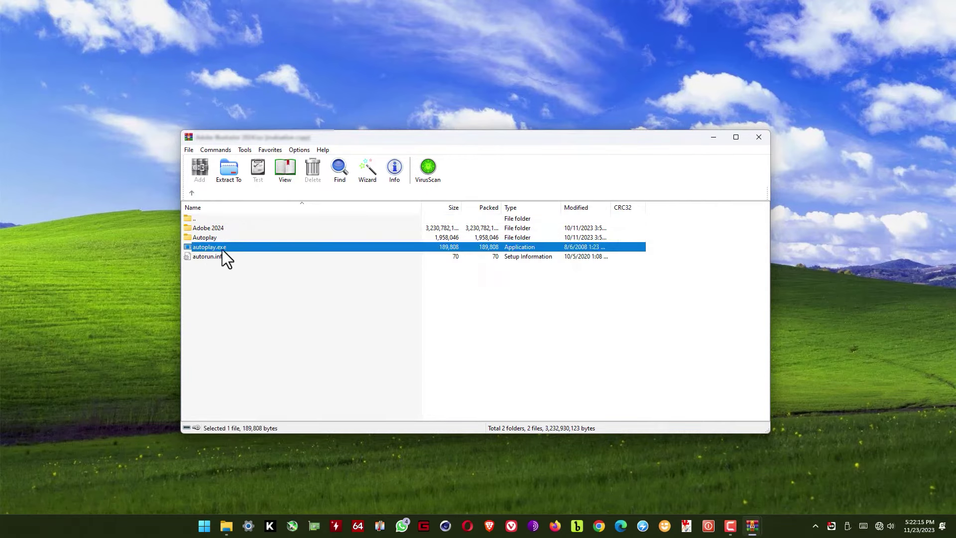
double_click(220, 249)
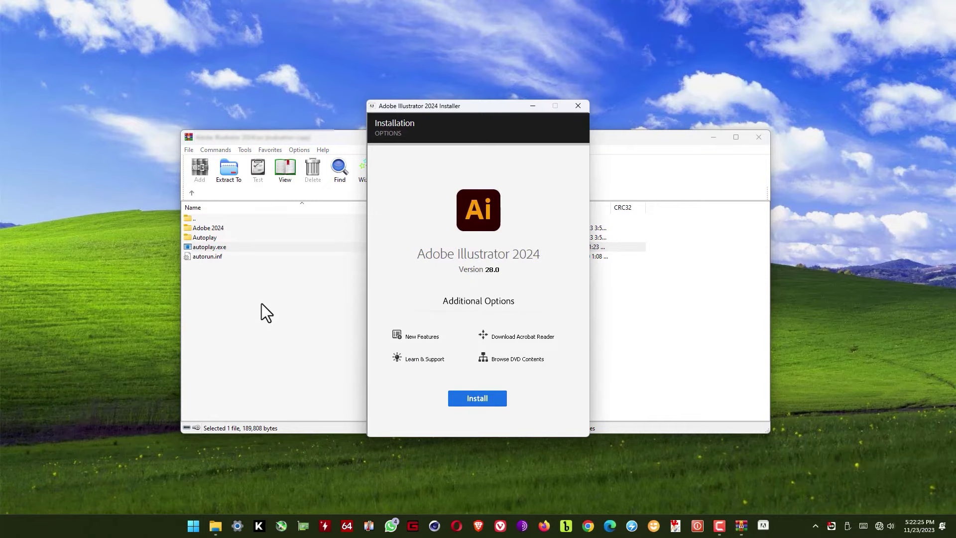
Install Illustrator 2024 with English (North America) and the default location, then close the installer.
click(474, 398)
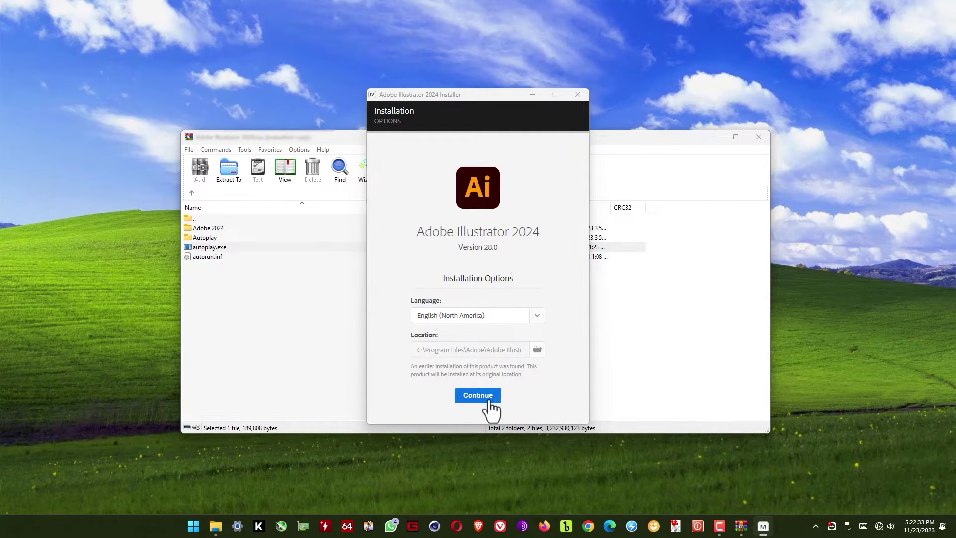
click(482, 398)
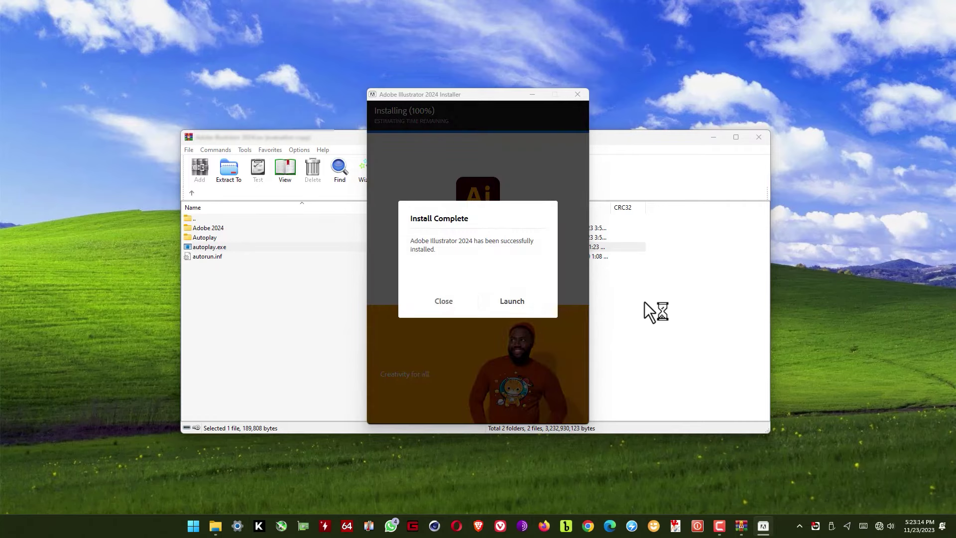
click(443, 305)
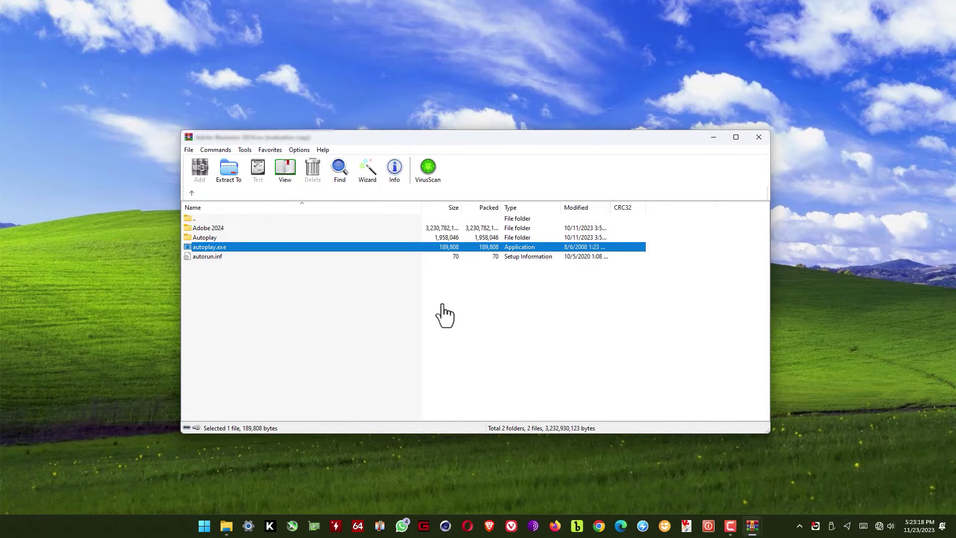
click(758, 138)
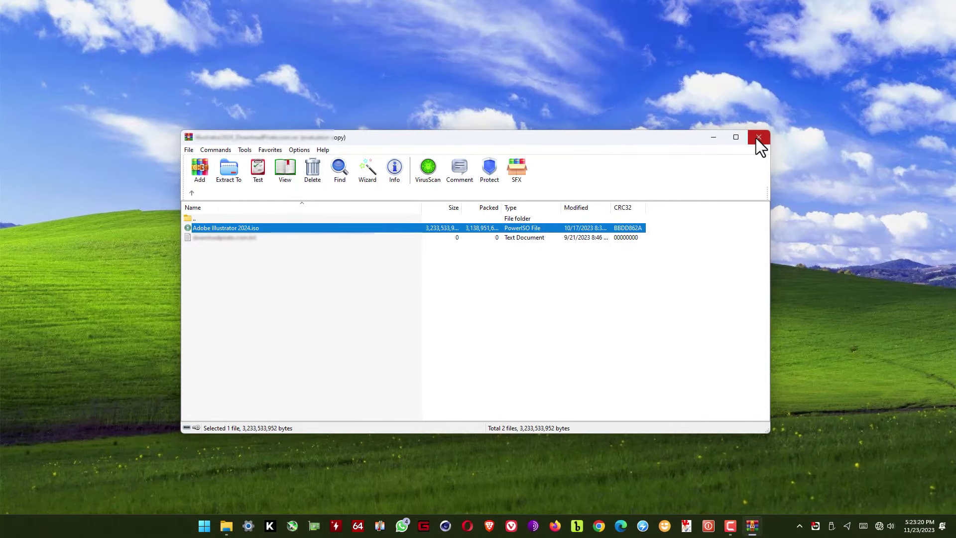
Close WinRAR and search the Start menu for 'adobe illustrator 2024'.
click(757, 138)
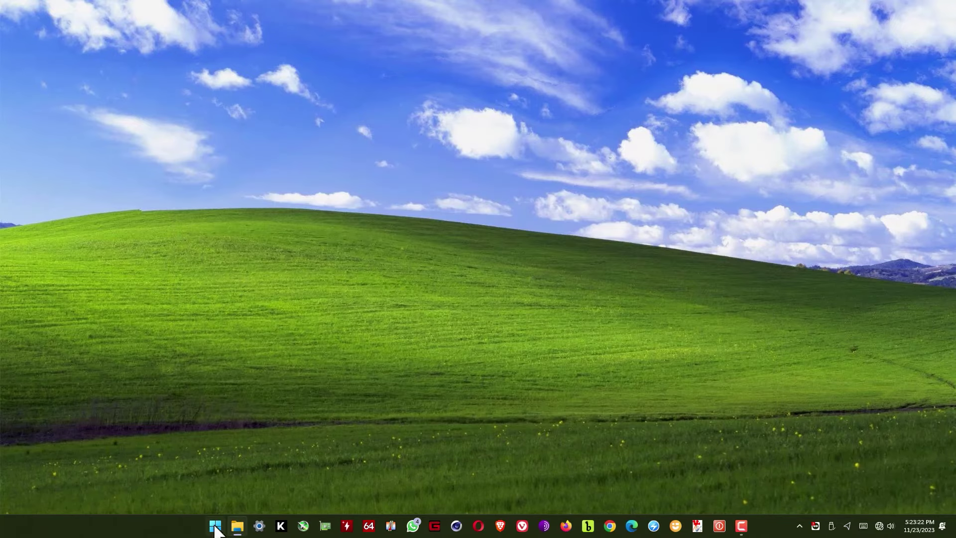
click(215, 527)
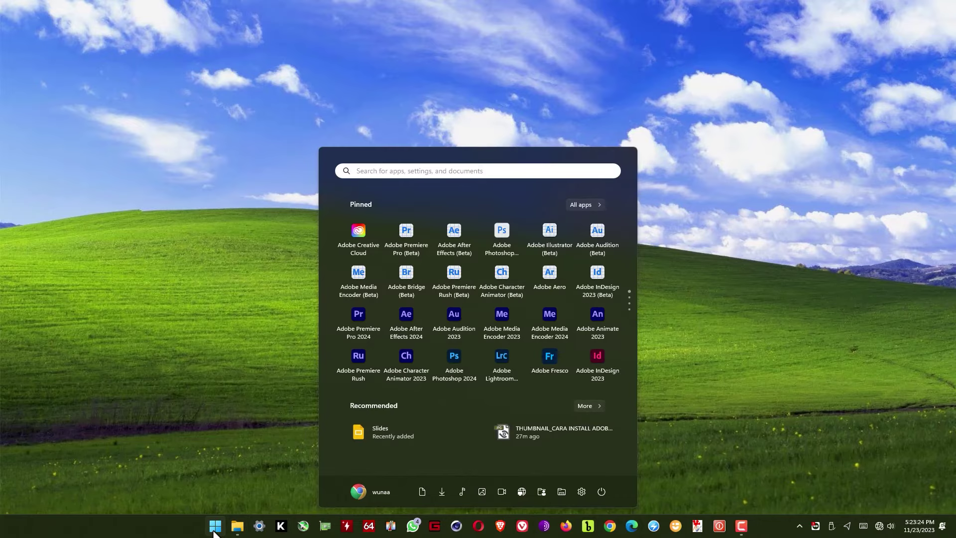
text(adobe i)
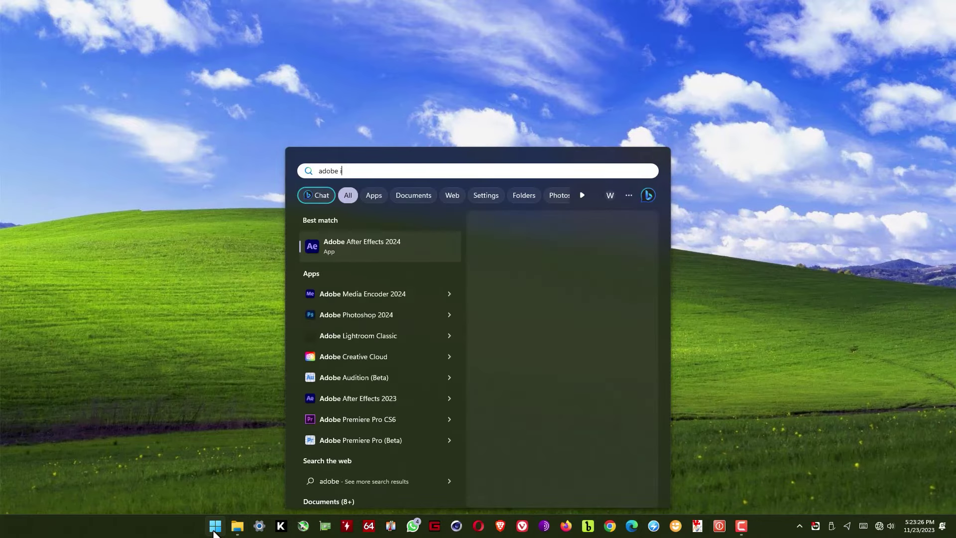
text(llustra)
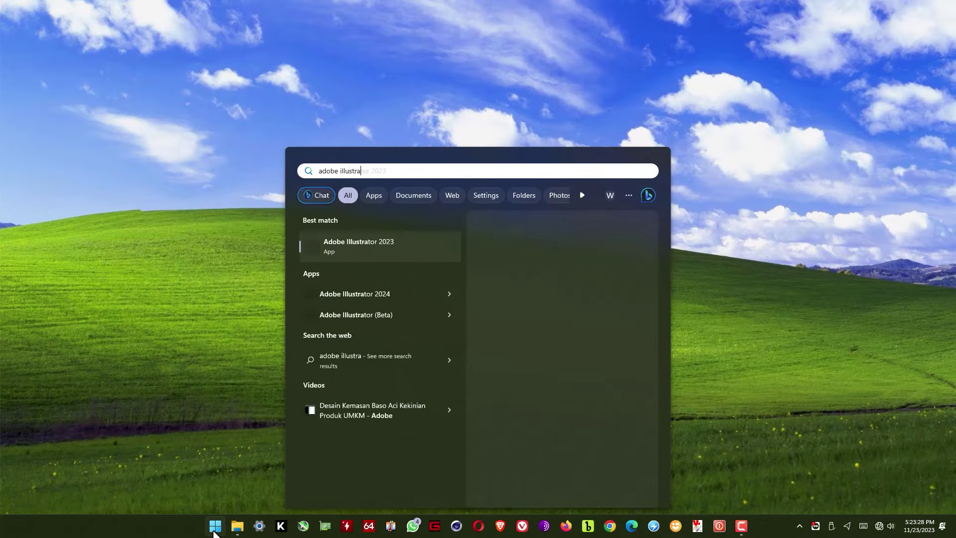
text(tor )
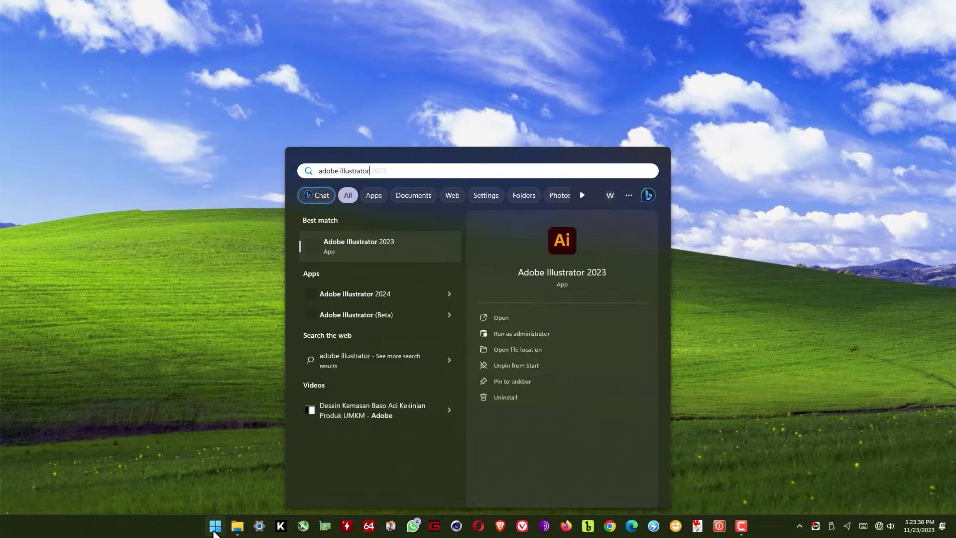
text(2024)
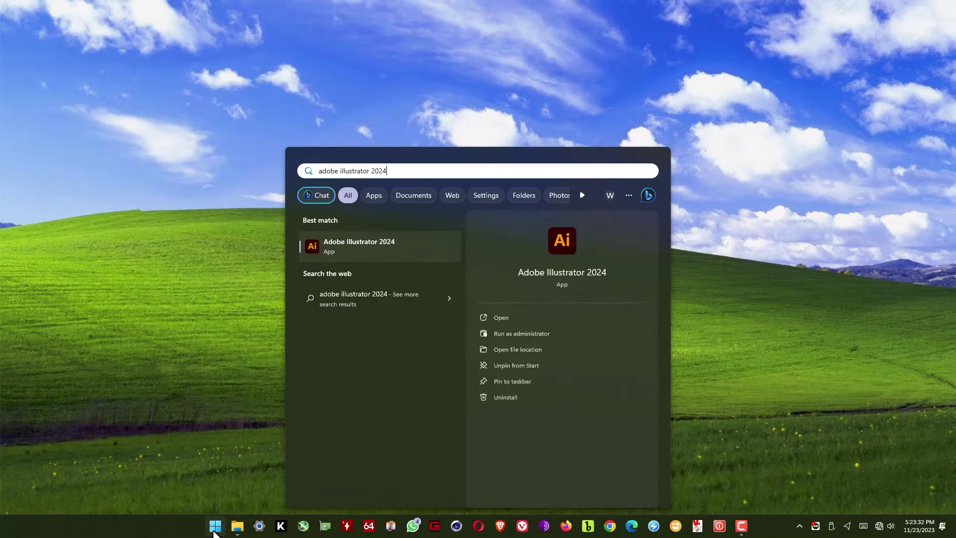
Launch Illustrator and create a 1125 × 2436 px iPhone X mobile document named 'tes'.
click(562, 246)
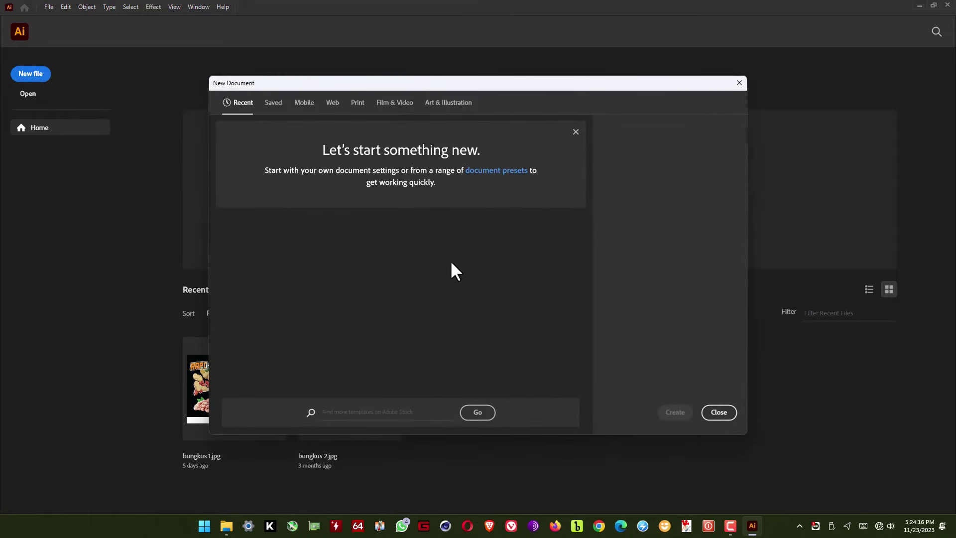
click(299, 106)
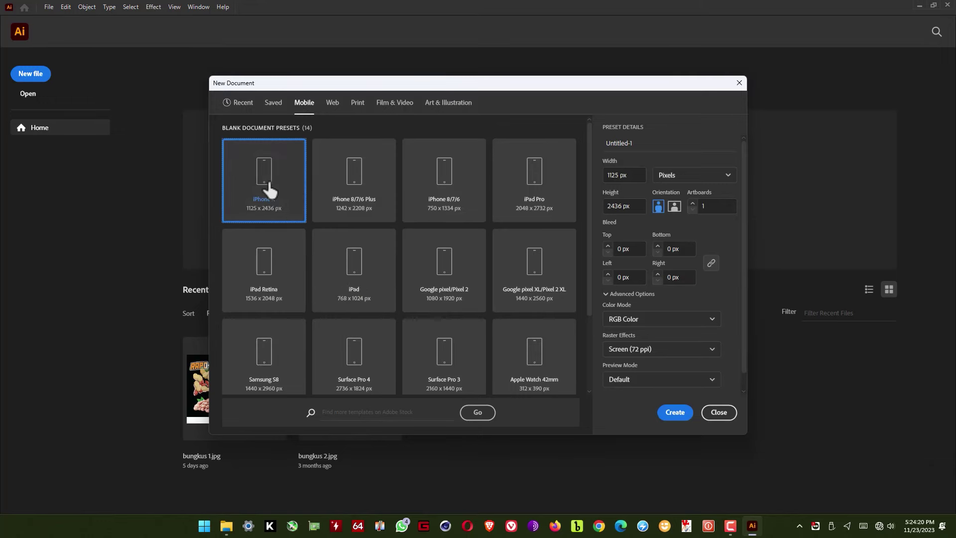
drag(639, 143, 587, 133)
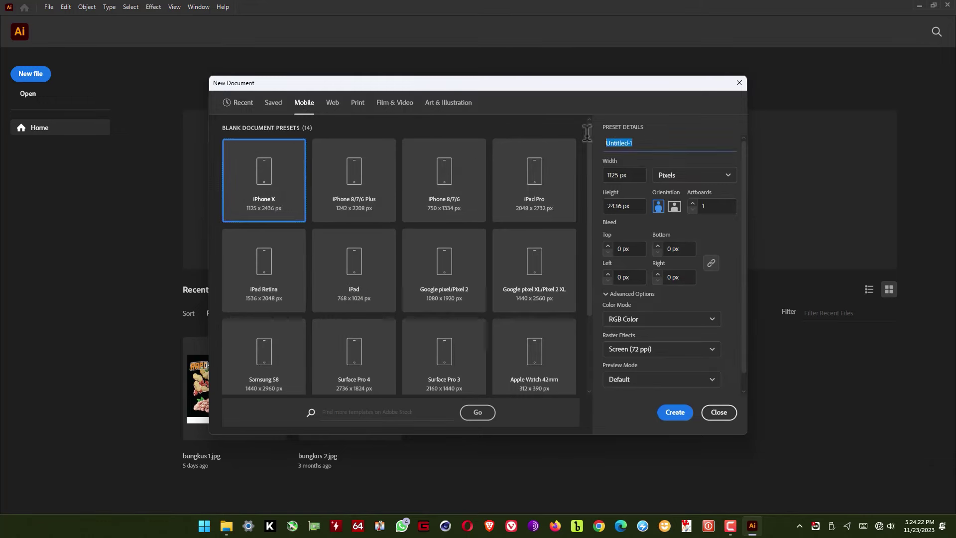
text(tes)
click(677, 412)
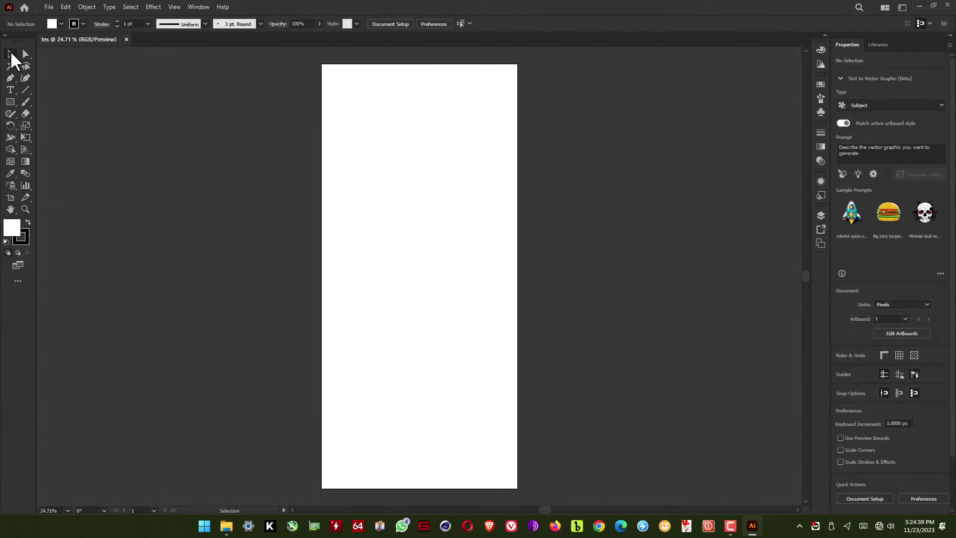
With the Pen tool, place the first six straight-segment anchors of the outline.
click(10, 79)
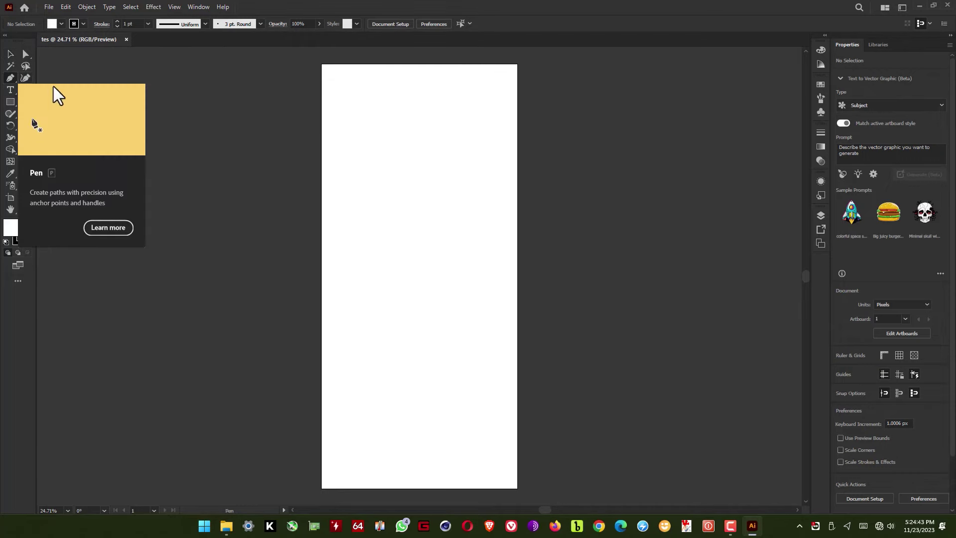
click(370, 150)
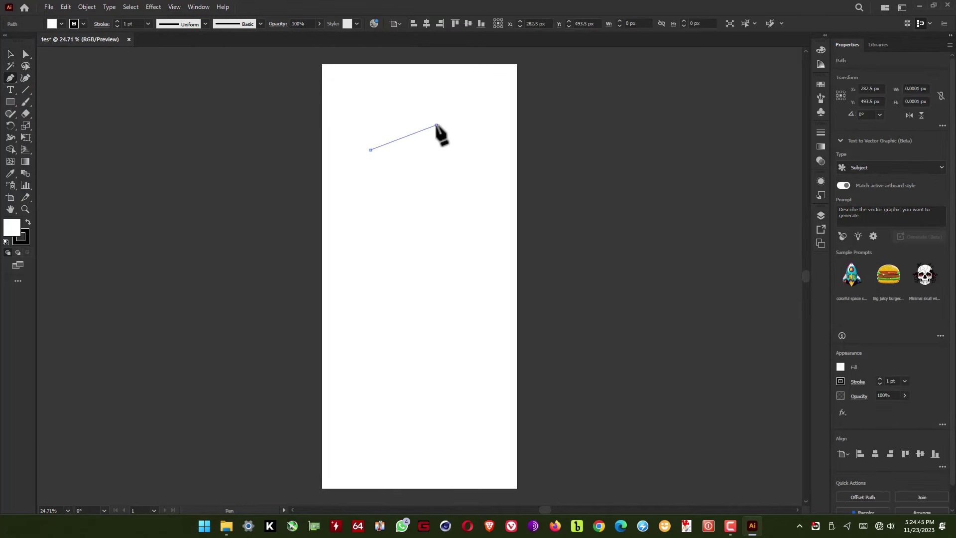
click(436, 125)
click(498, 194)
click(439, 304)
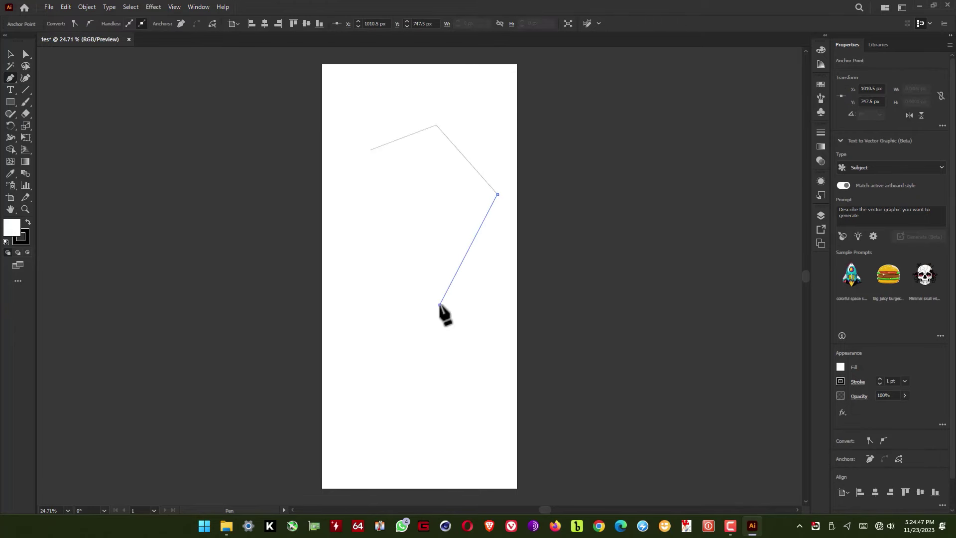
click(357, 314)
click(393, 261)
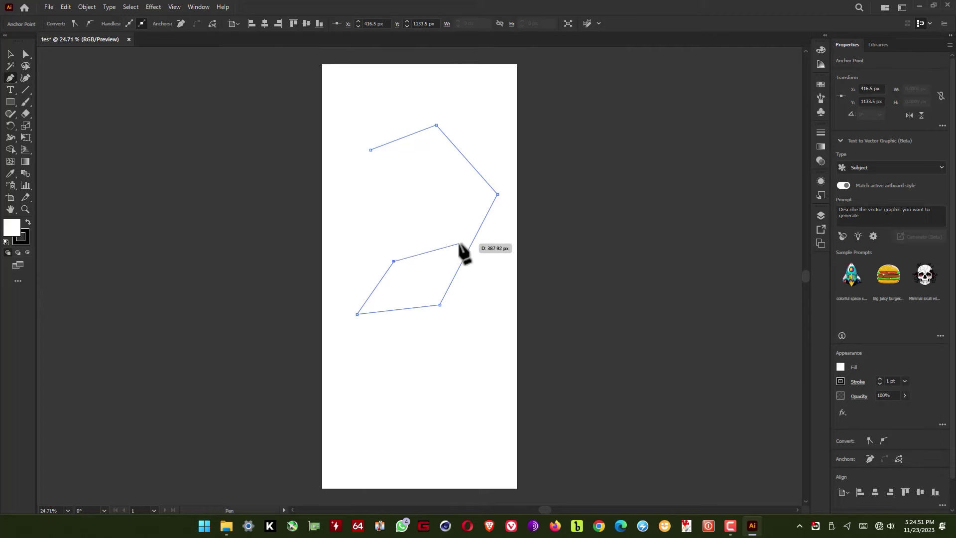
Add the remaining anchors, close the path on its start anchor, and switch to Selection.
click(458, 243)
key(Escape)
click(484, 198)
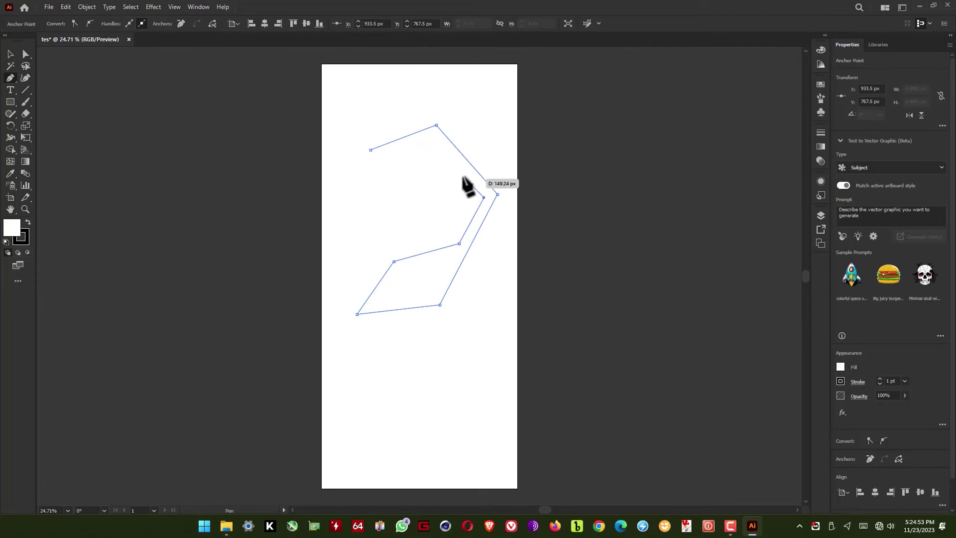
click(435, 136)
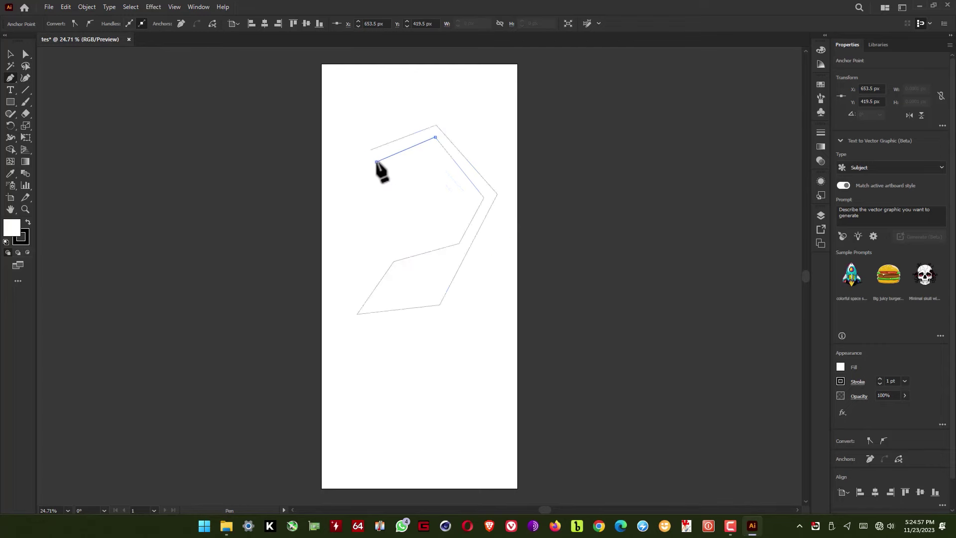
click(370, 150)
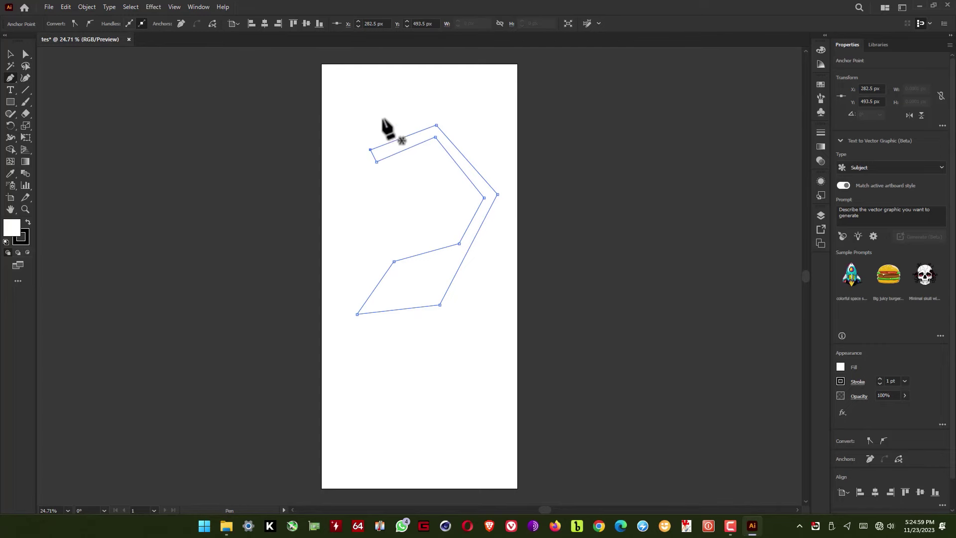
click(10, 53)
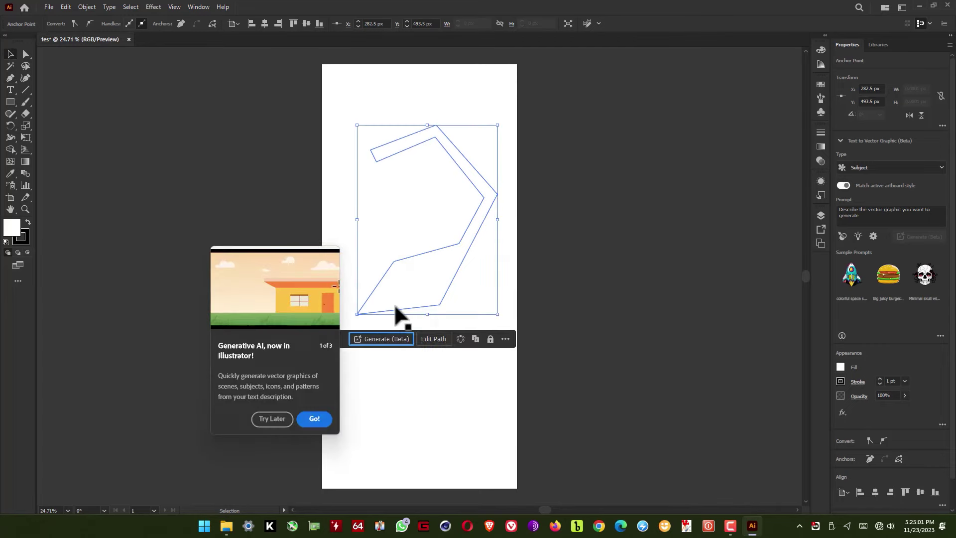
Dismiss the Generative AI tip and move the outline shape up the artboard.
click(320, 420)
click(382, 338)
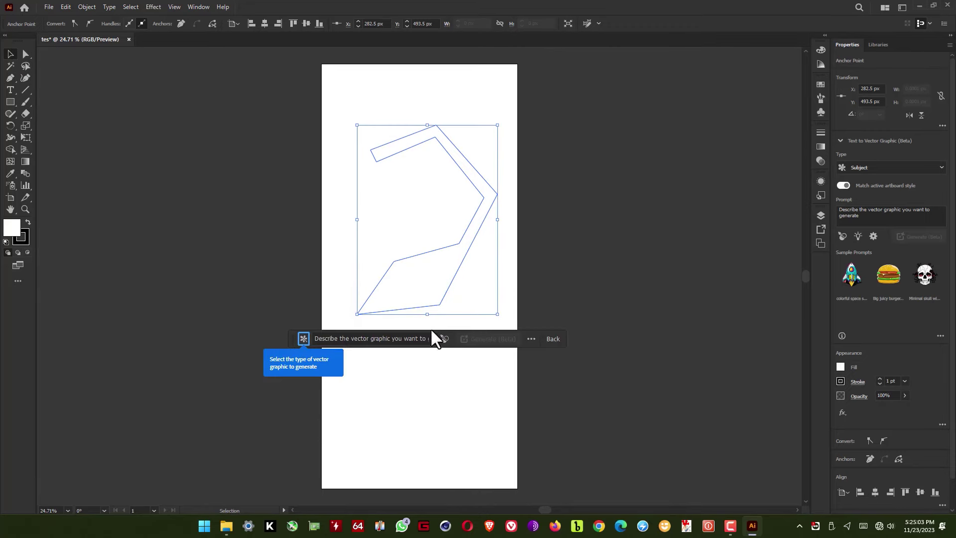
click(437, 289)
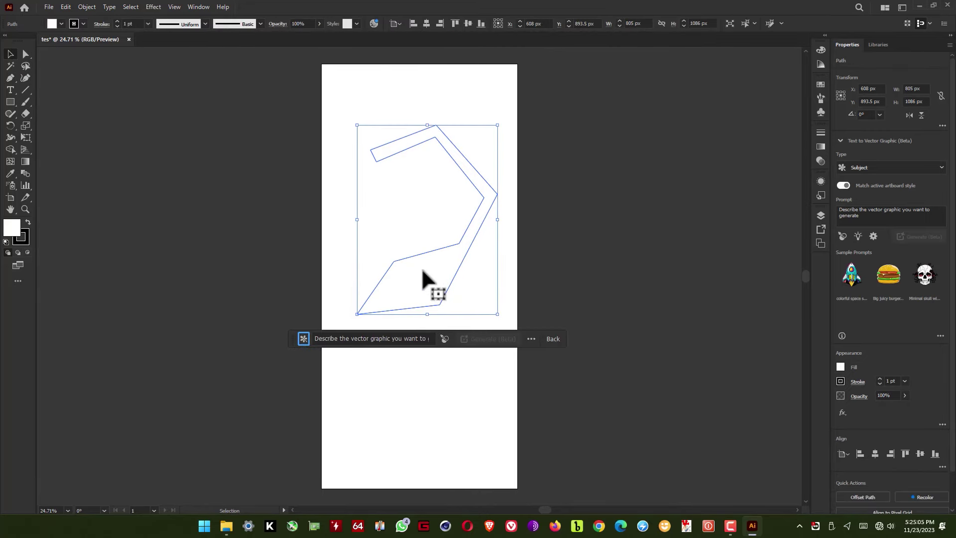
mouse_move(423, 274)
mouse_down()
mouse_move(416, 240)
mouse_move(423, 247)
mouse_up()
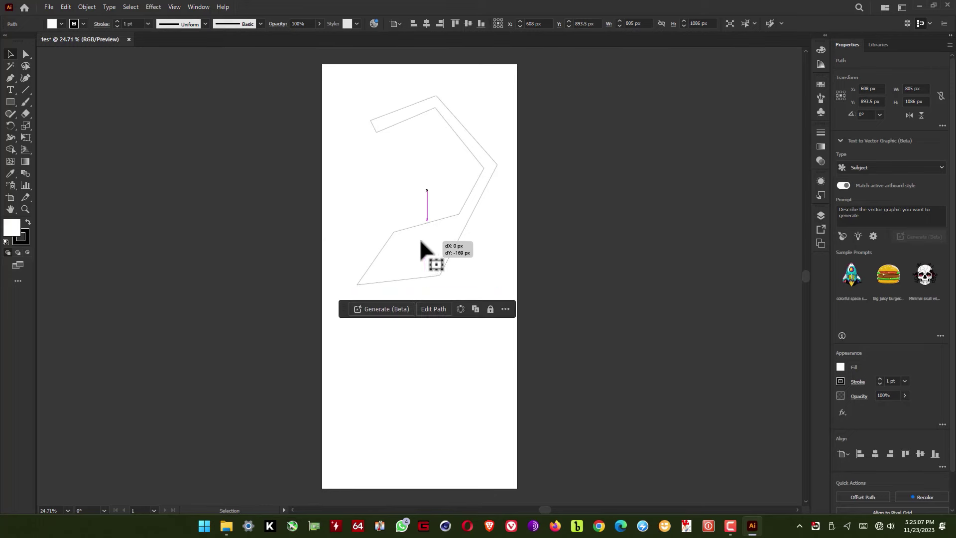
Try Text to Vector Graphic with the burger and space ship sample prompts, accepting terms and dismissing errors.
click(896, 279)
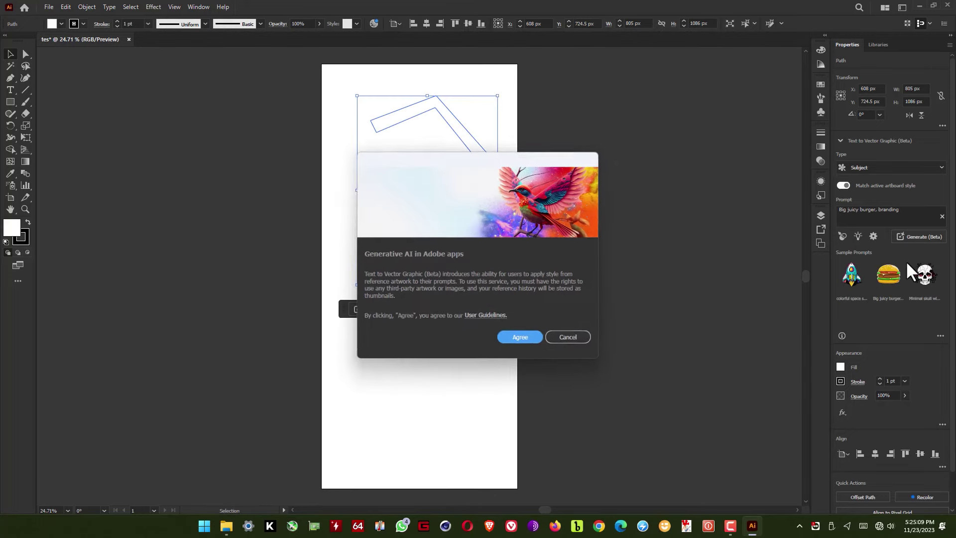
click(519, 343)
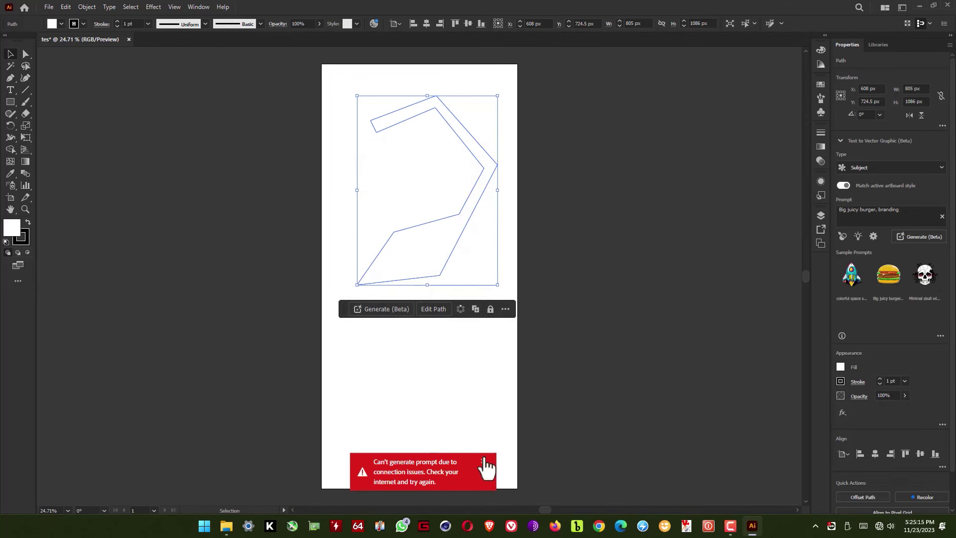
click(483, 460)
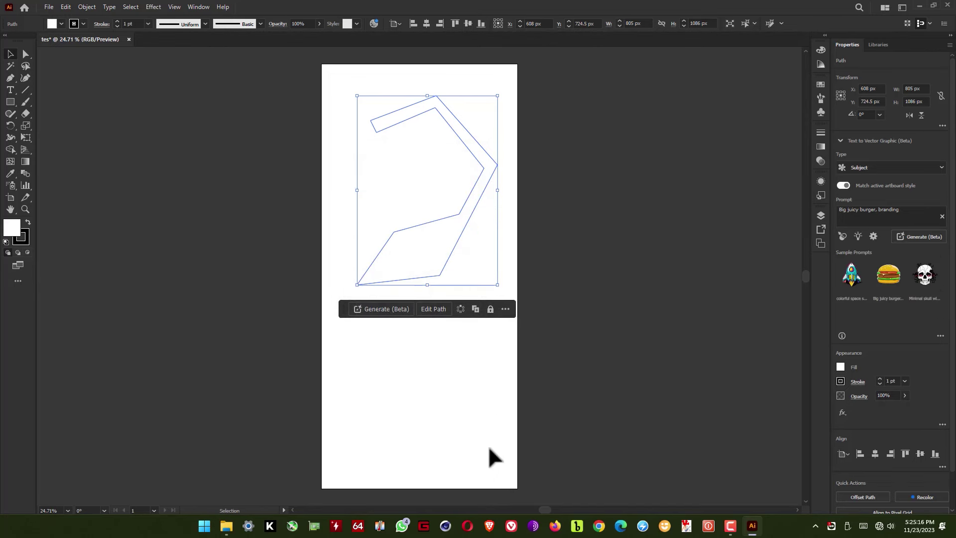
click(851, 276)
click(551, 289)
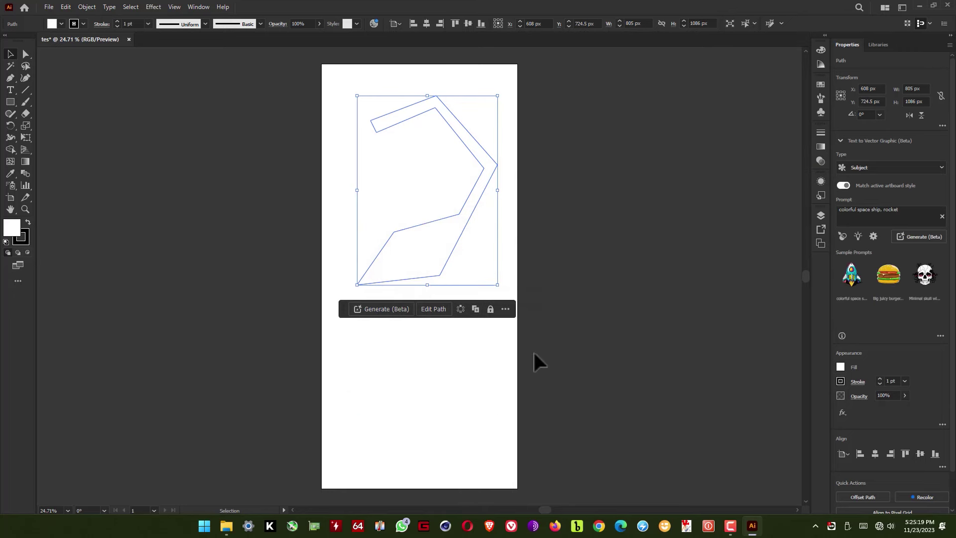
click(485, 462)
Deselect the shape and close the 'tes' document, discarding changes.
click(461, 358)
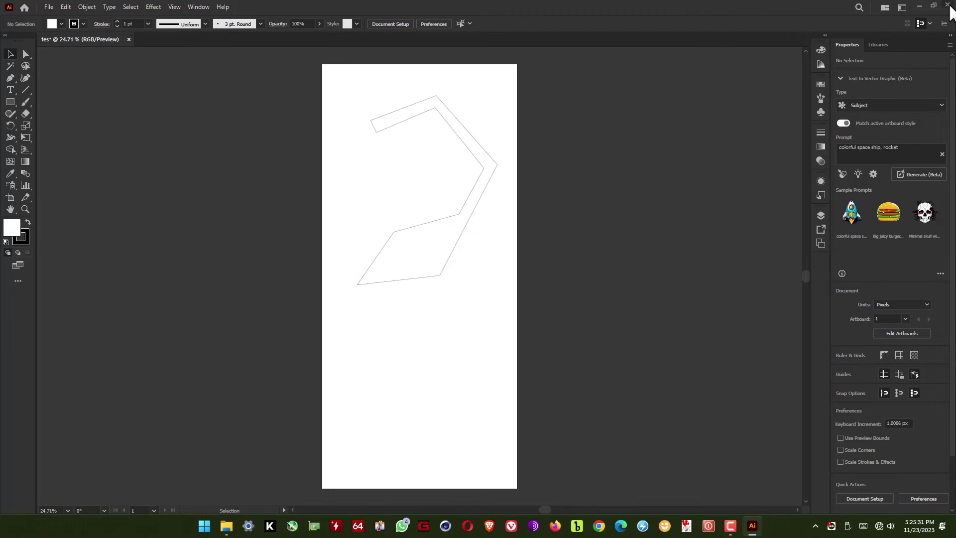
click(947, 5)
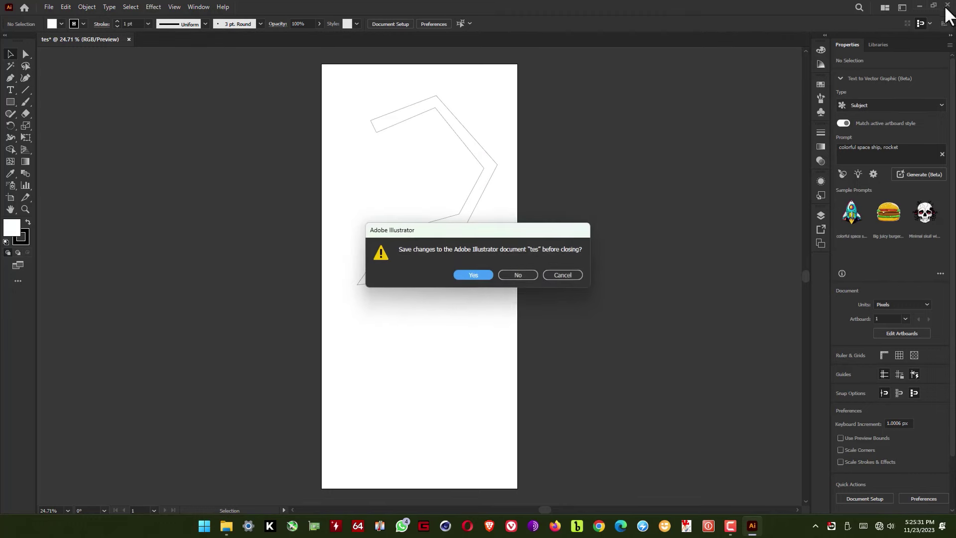
click(526, 277)
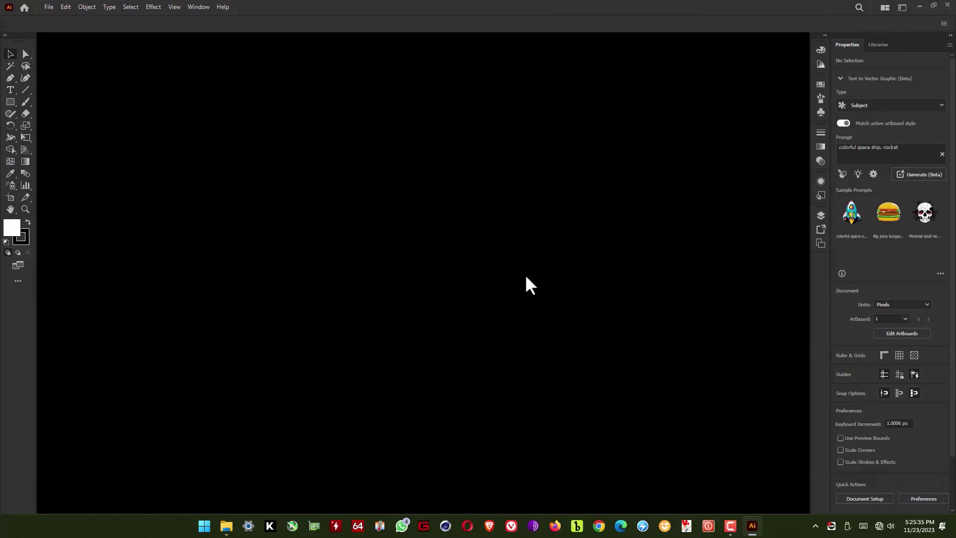